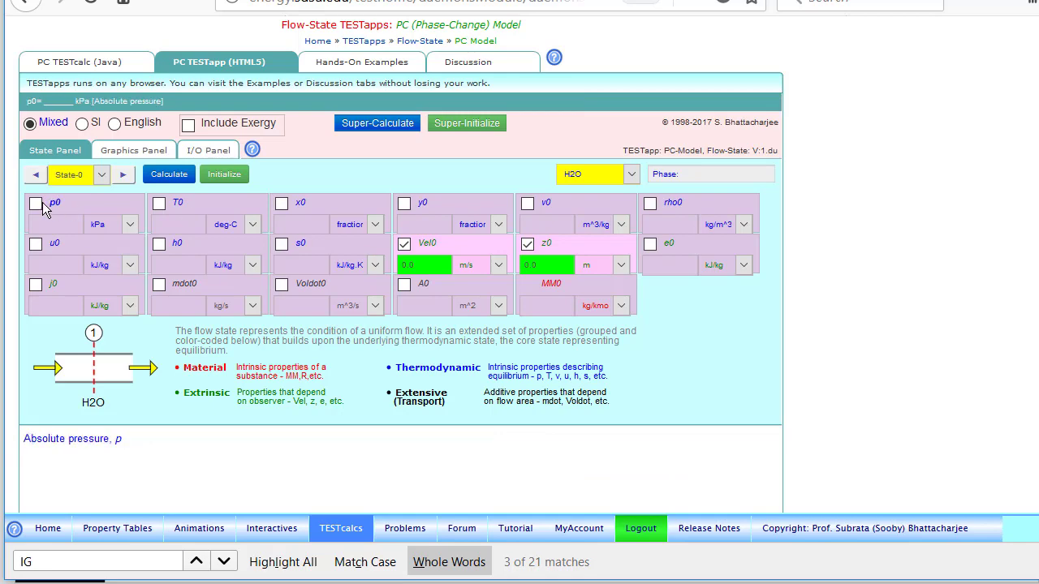
Set State-0 pressure p0 to 1000 kPa and temperature T0 to 400 deg-C, and calculate the state
click(33, 207)
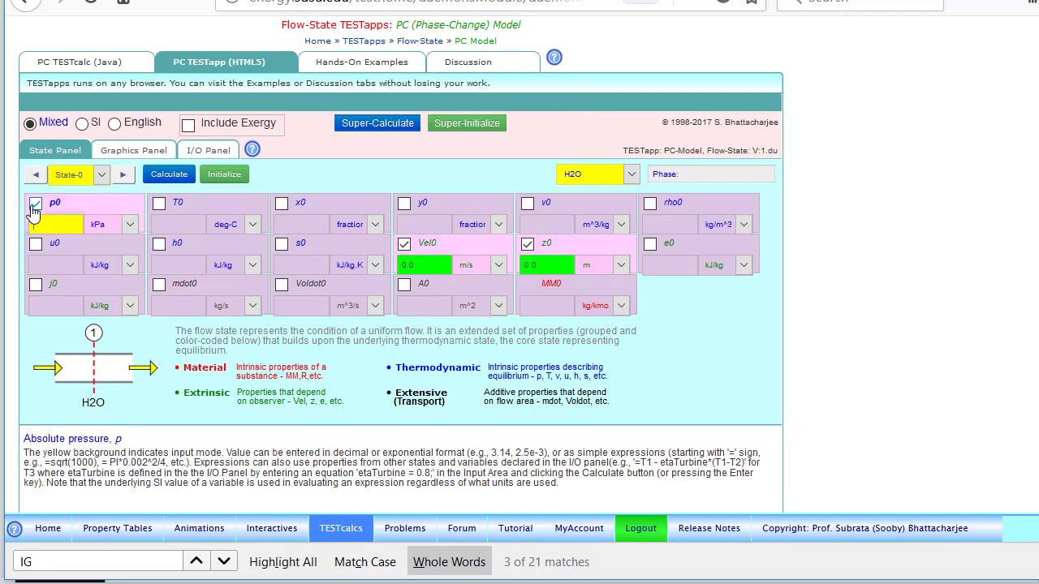
text(1000)
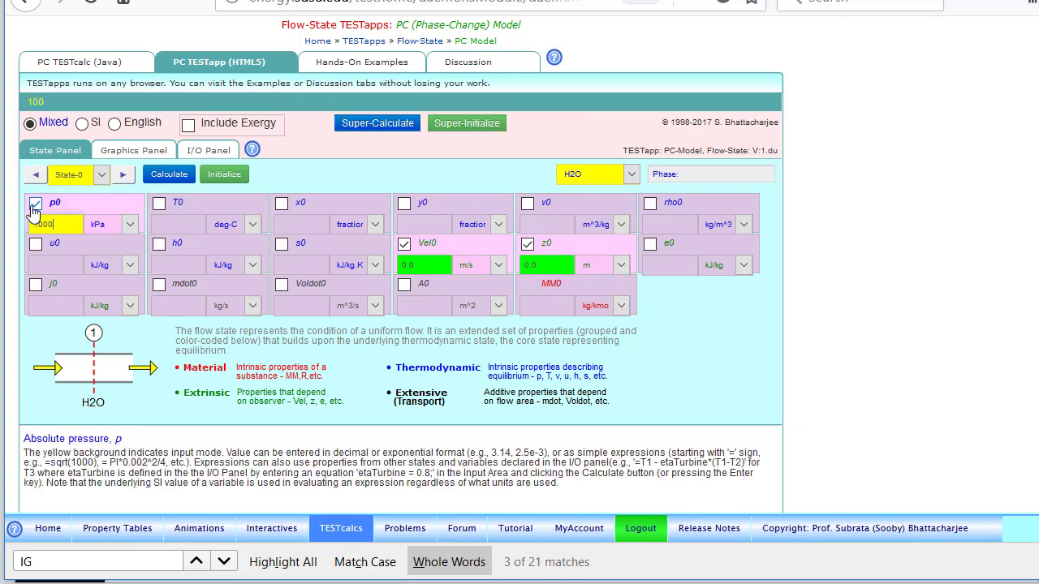
click(160, 205)
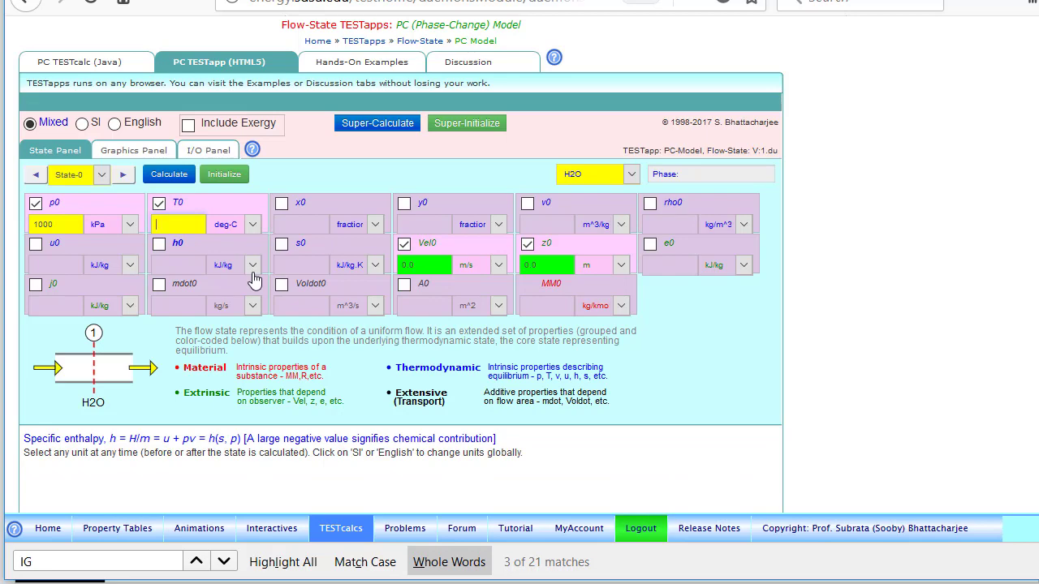
text(400)
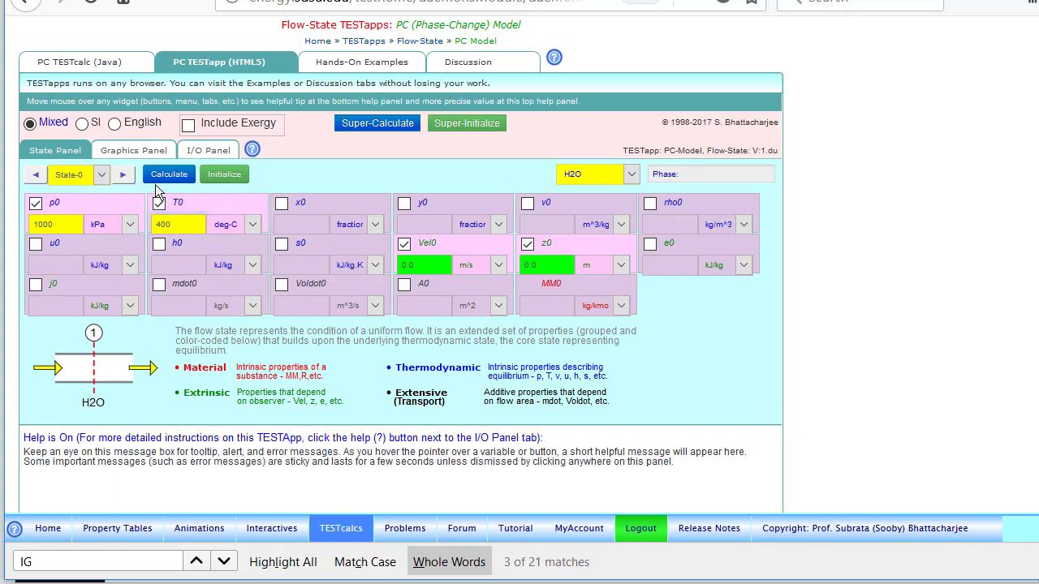
click(156, 178)
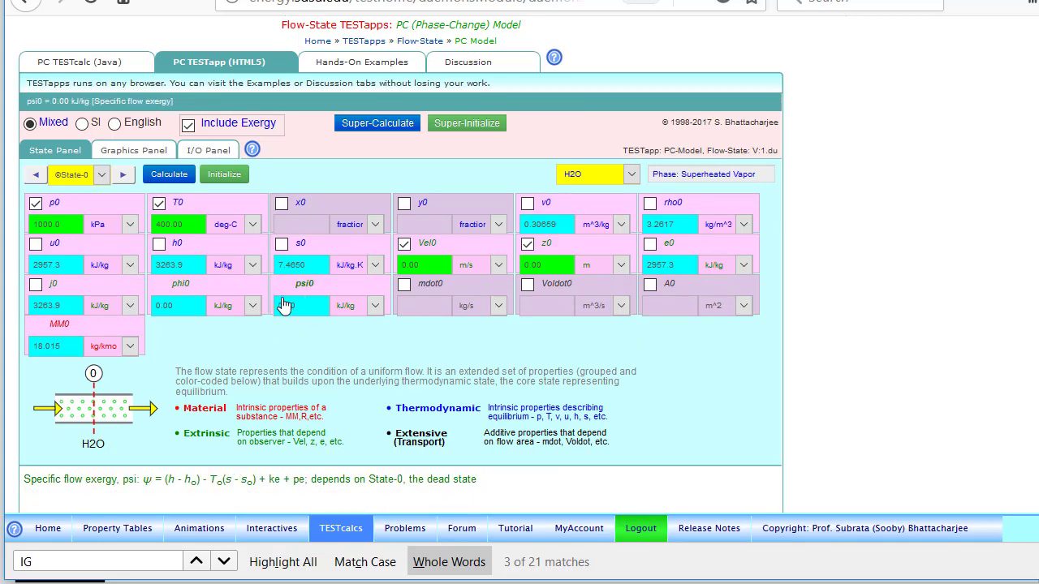
Define State-1 with pressure p1 as =p0, temperature T1 as =T0 and velocity Vel1 as 30 m/s
click(130, 176)
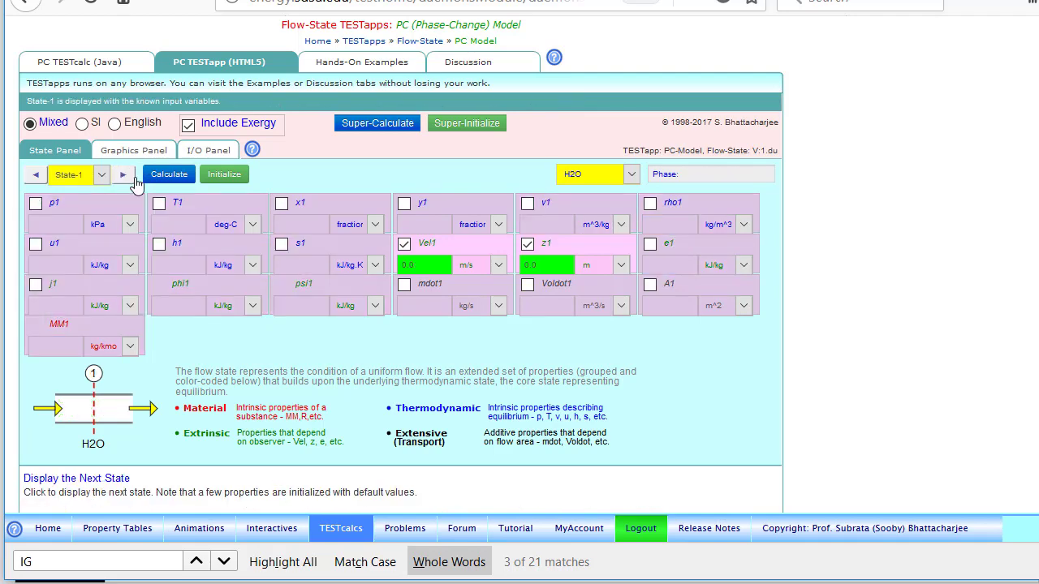
click(35, 206)
text(=)
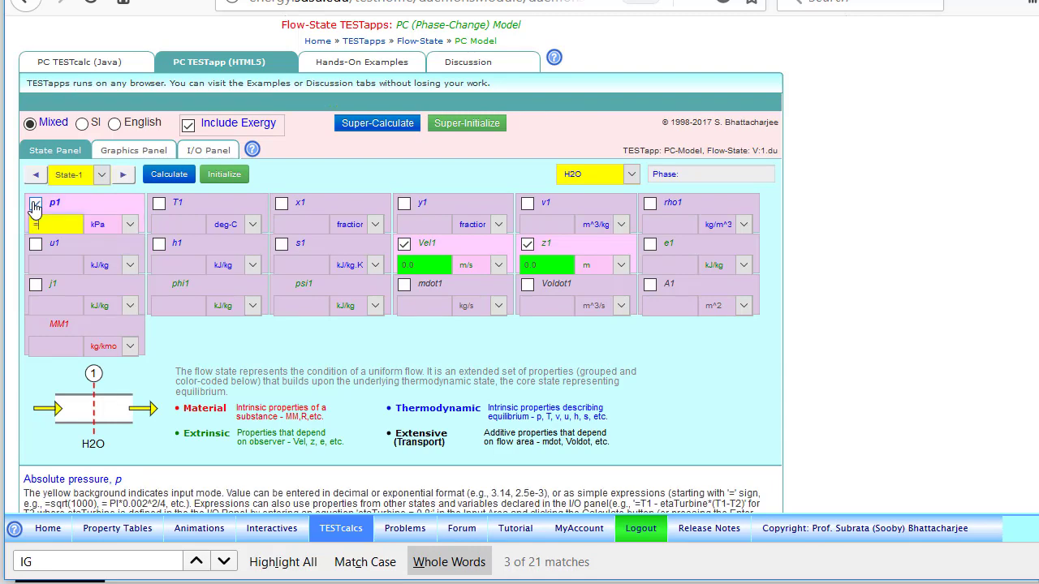
text(p0)
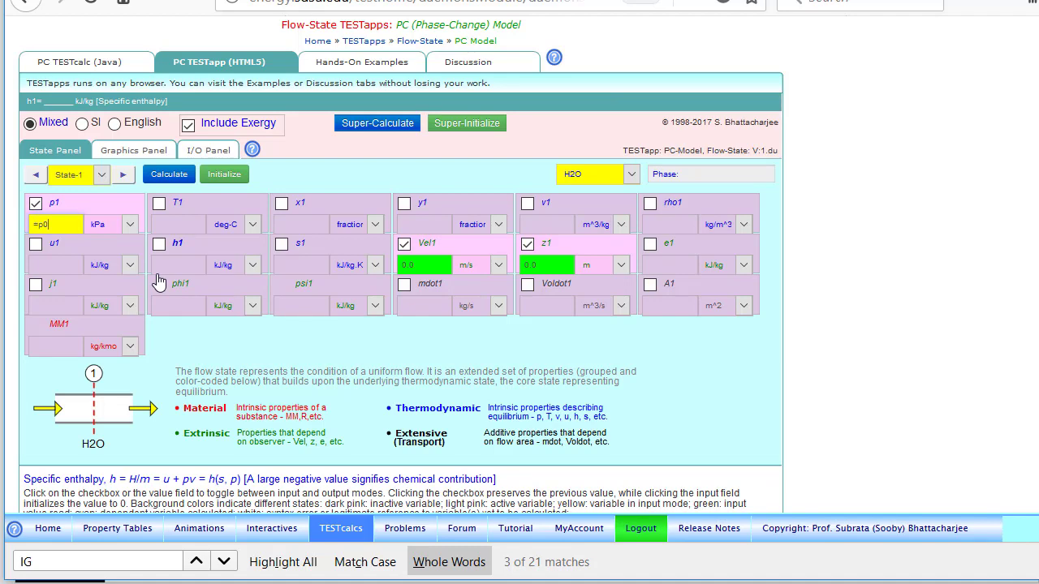
click(159, 204)
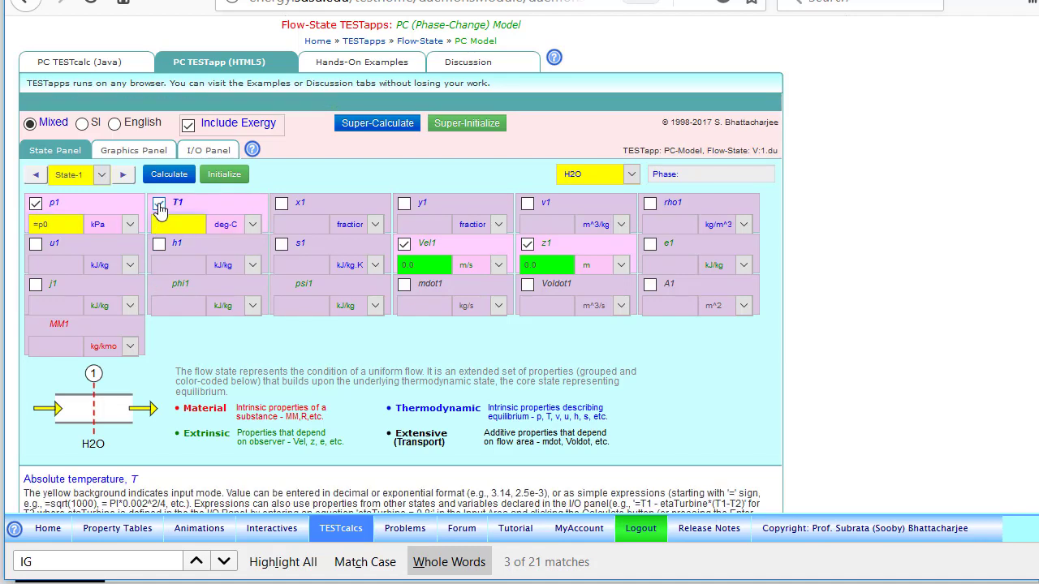
text(=T0)
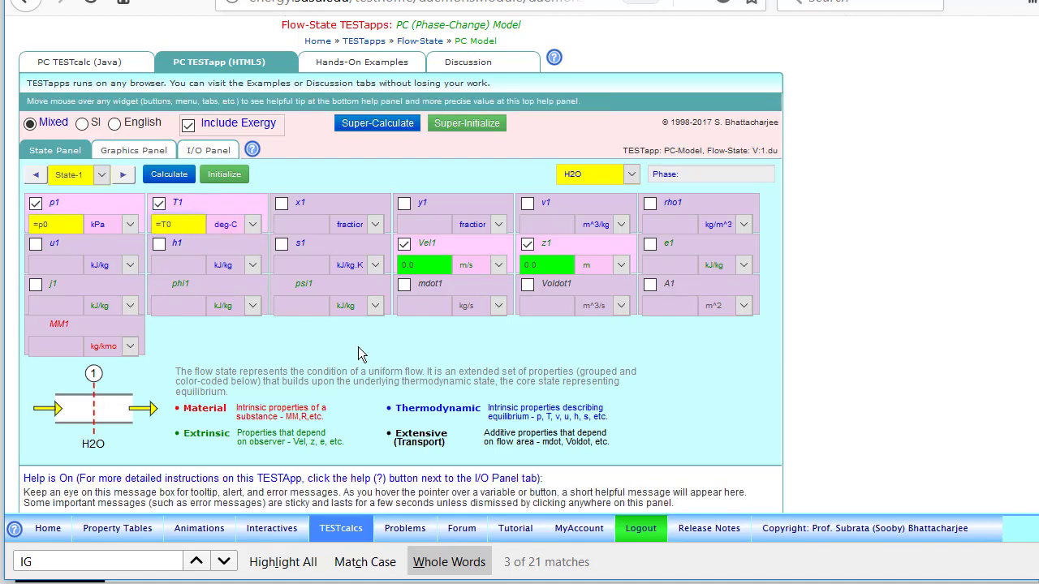
click(404, 246)
click(402, 247)
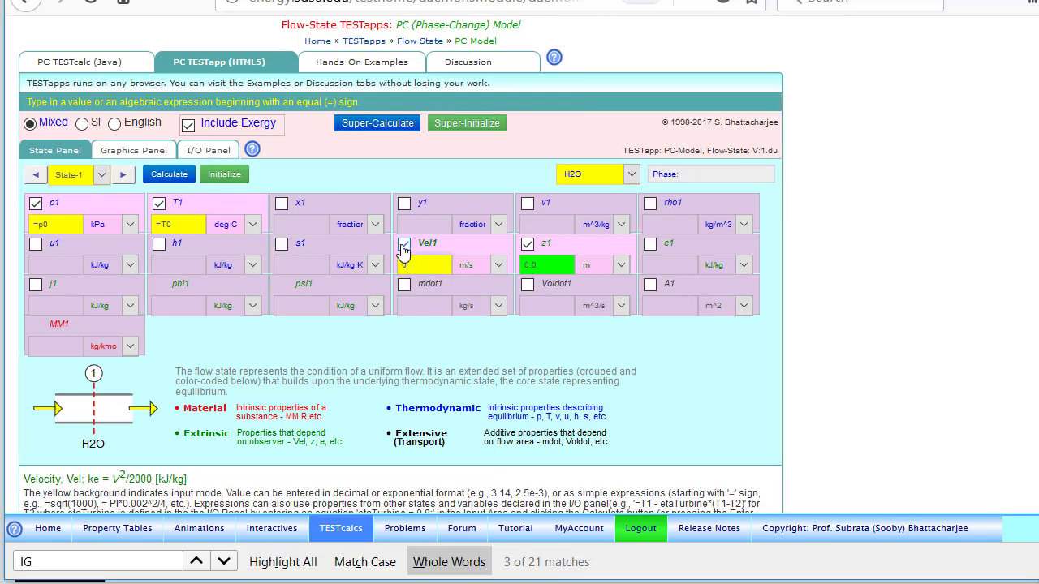
text(30)
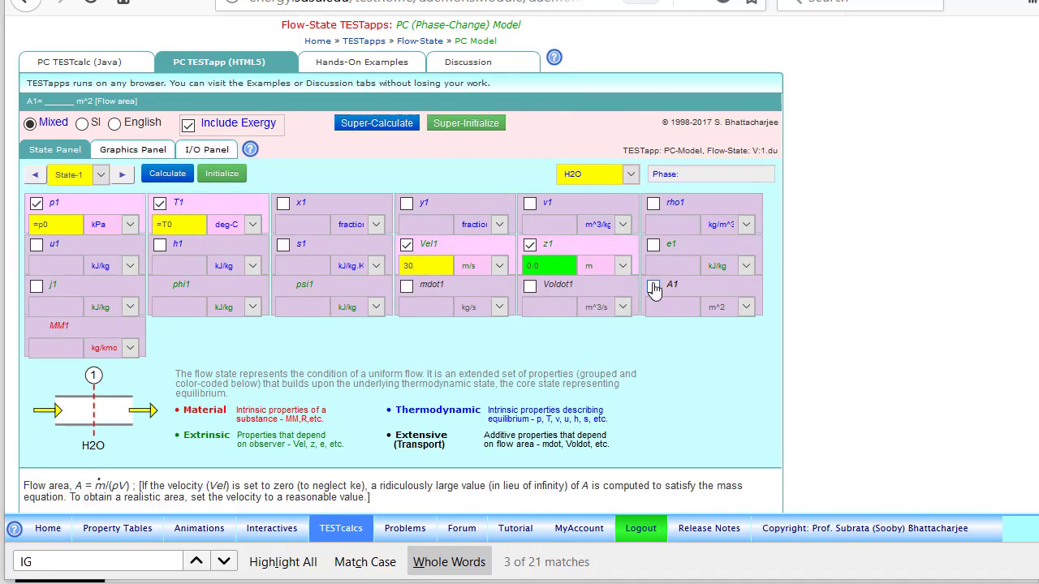
Set State-1 flow area A1 to the expression =3.14*.1^2 in m^2 and calculate the state
click(653, 288)
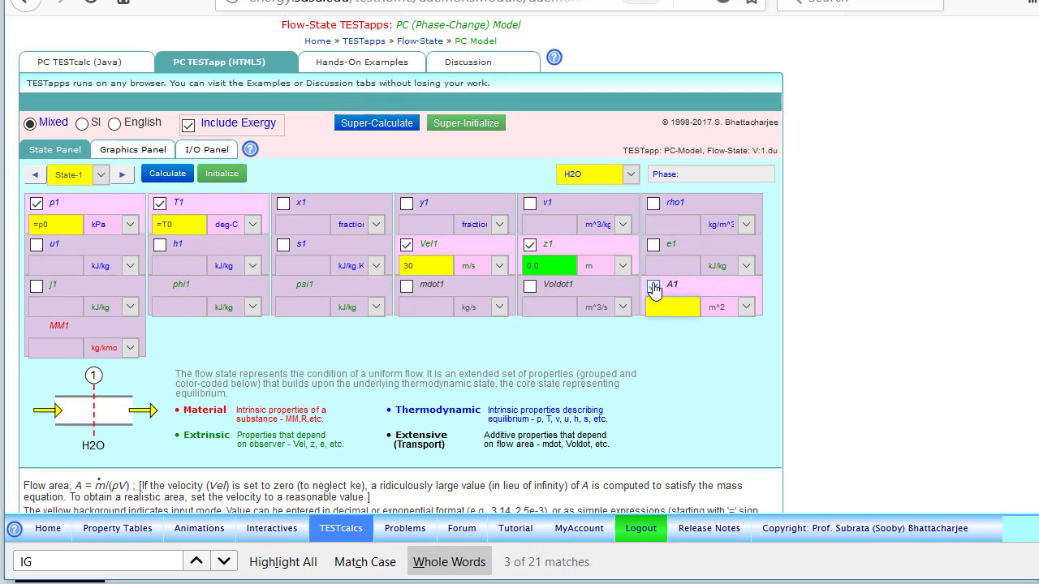
text(=)
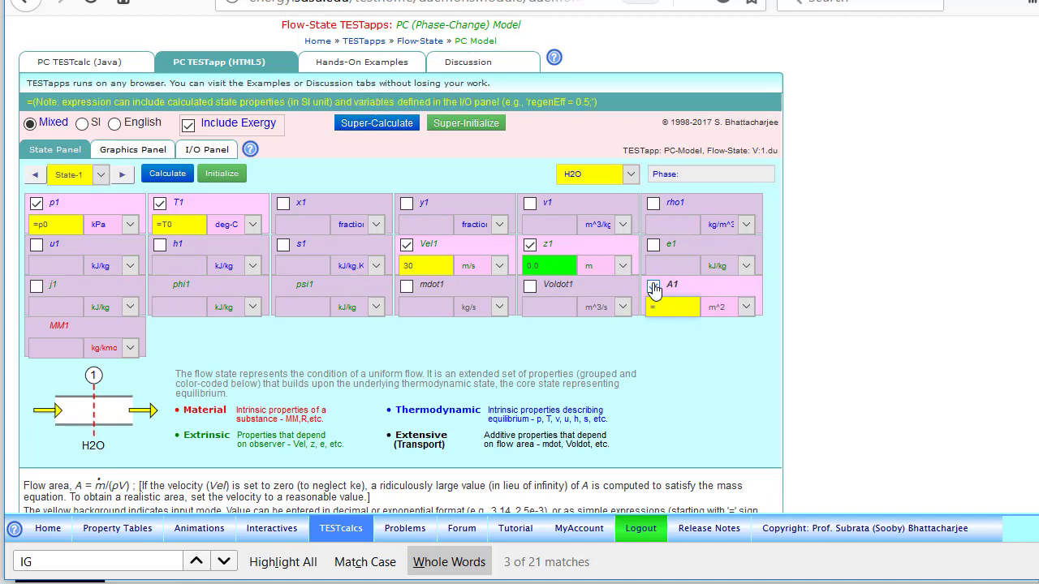
text(3.14*)
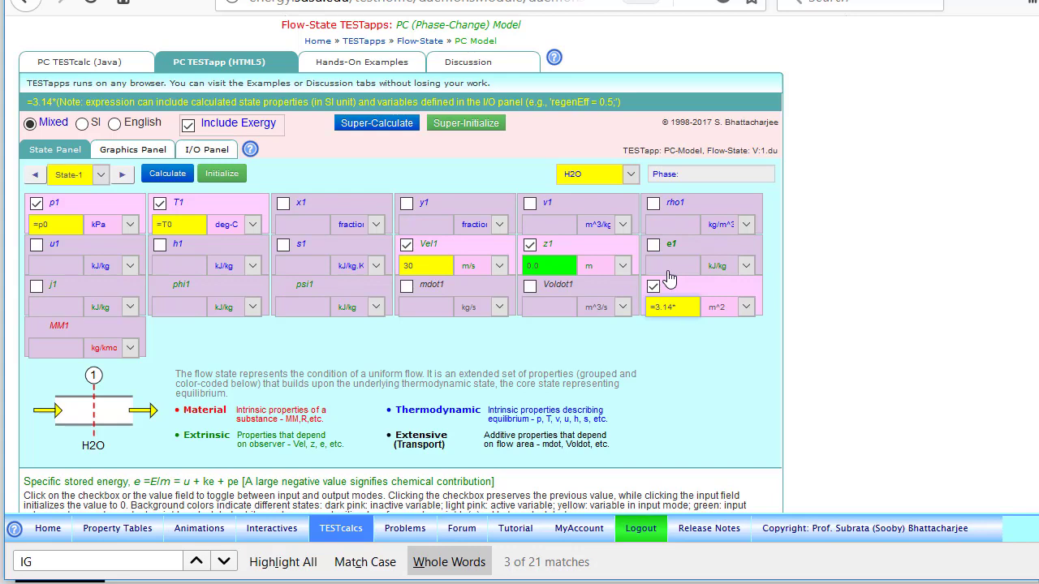
text(.1^2)
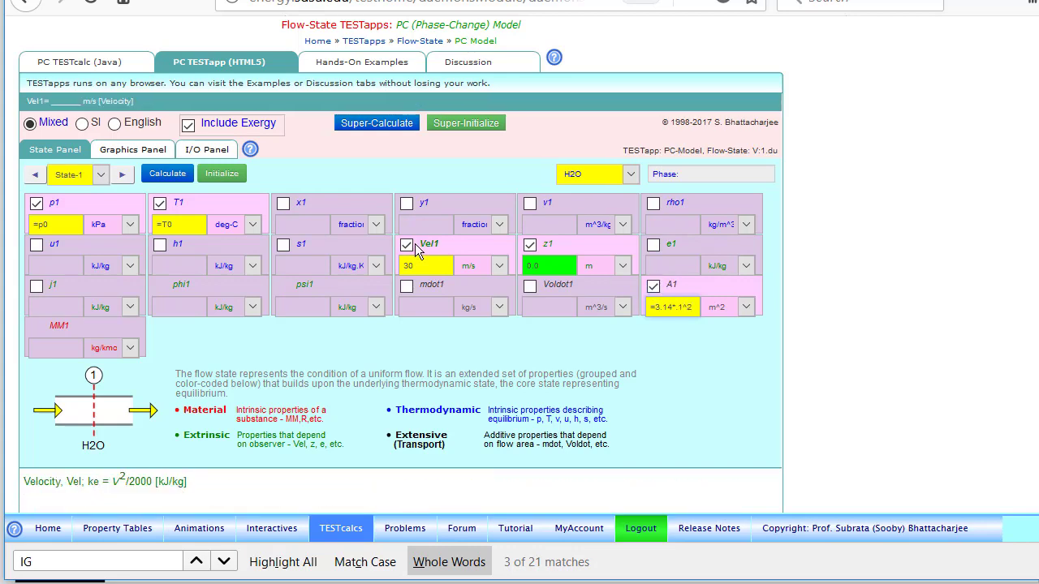
click(168, 175)
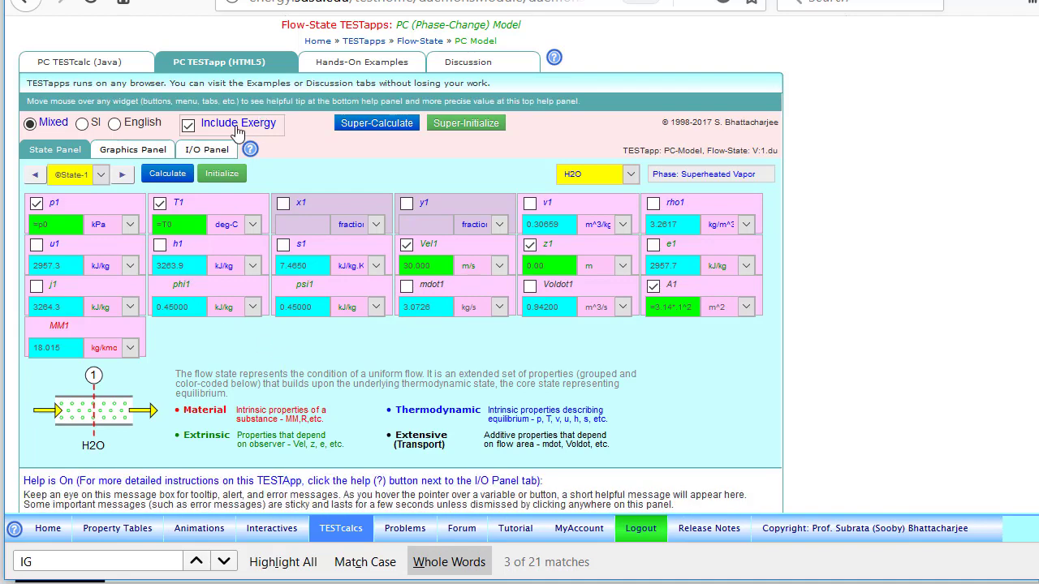
Replace the old user expressions in the I/O input area with KEdot = (.5*mdot1*Vel1^2)/1000 and evaluate it
click(208, 149)
drag(97, 302, 6, 218)
key(Delete)
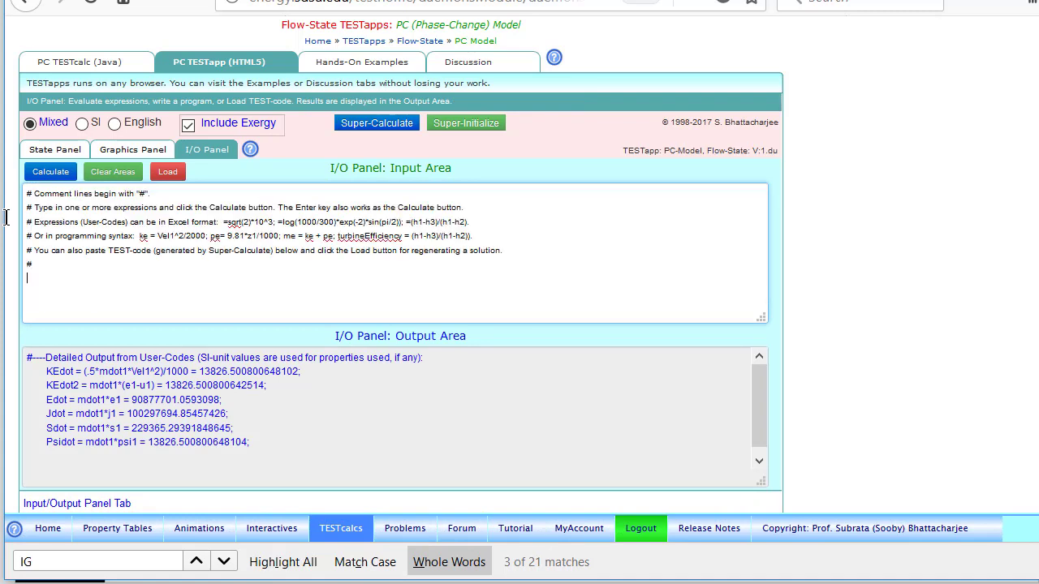
text(KEdot = (.5*mdot1*Vel1^2)/1000)
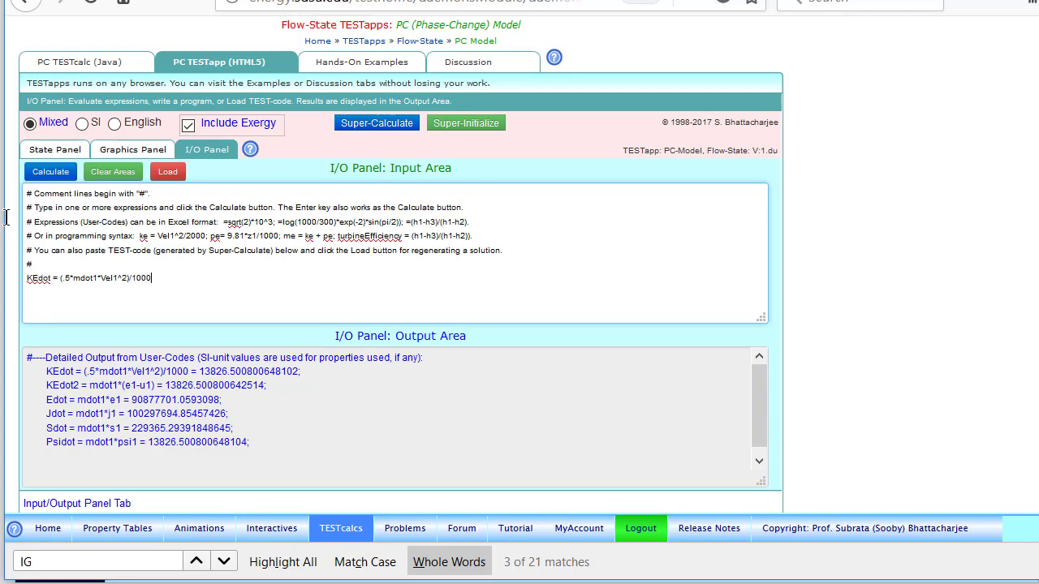
key(Return)
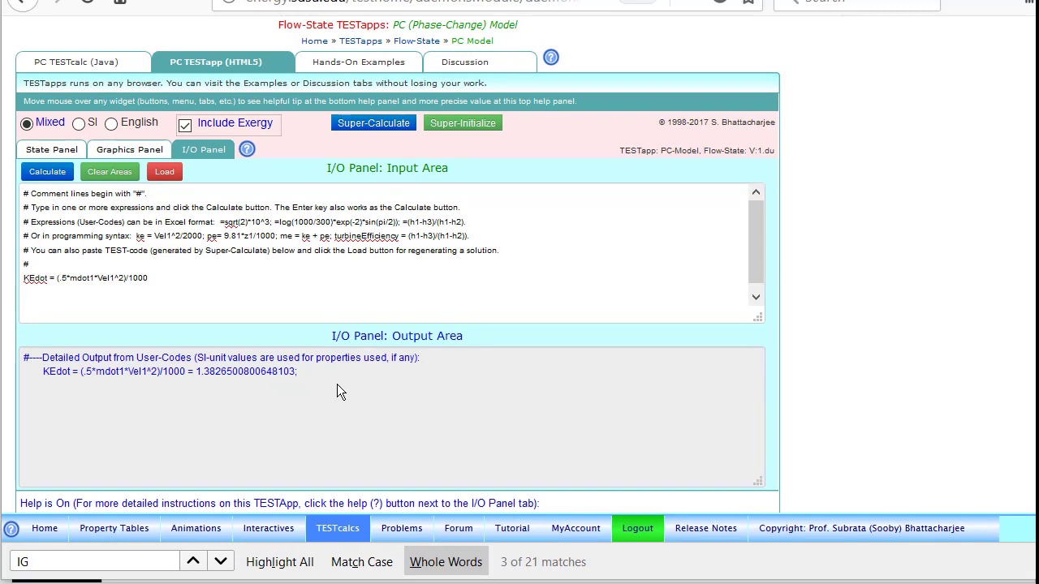
Add the expression KEdot2 = mdot1*(e1-u1) below the KEdot line and evaluate it
click(59, 297)
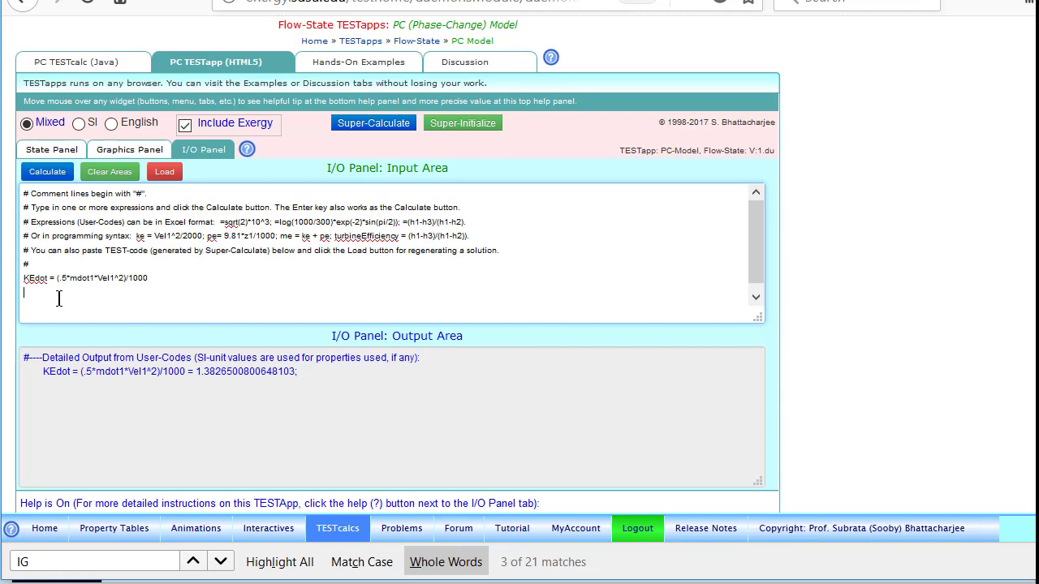
text(e=u+ke+pe)
drag(71, 292, 14, 295)
text(KEdot2 = mdot1*(e1-u1))
key(Return)
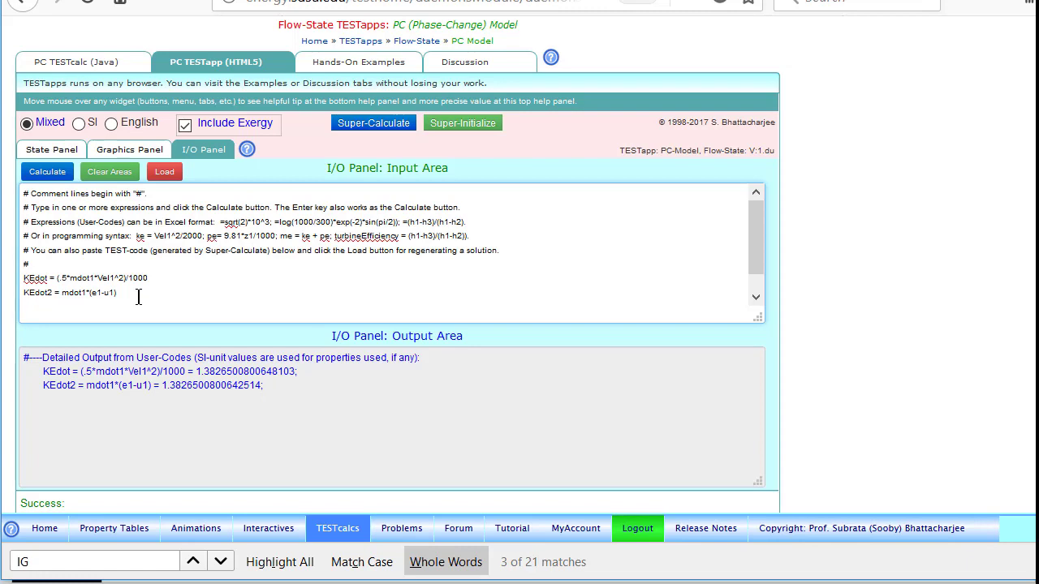
Add and evaluate the stored and flow energy transport rates as Edot=mdot1*e1 and Jdot=mdot1*j1
text(Edot=mdot1*e1)
key(Return)
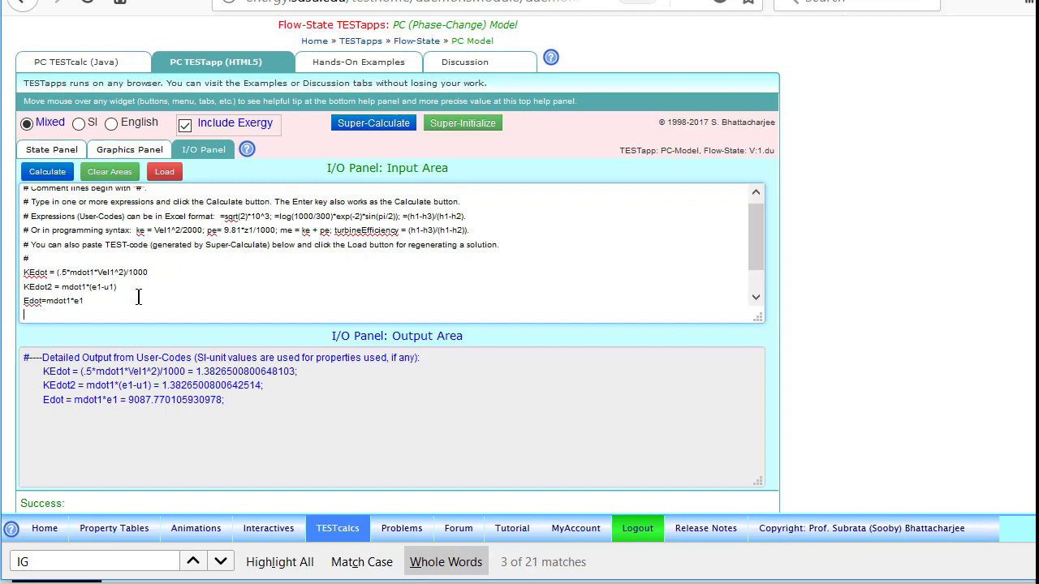
text(Jdot*mdot1*j1)
key(Return)
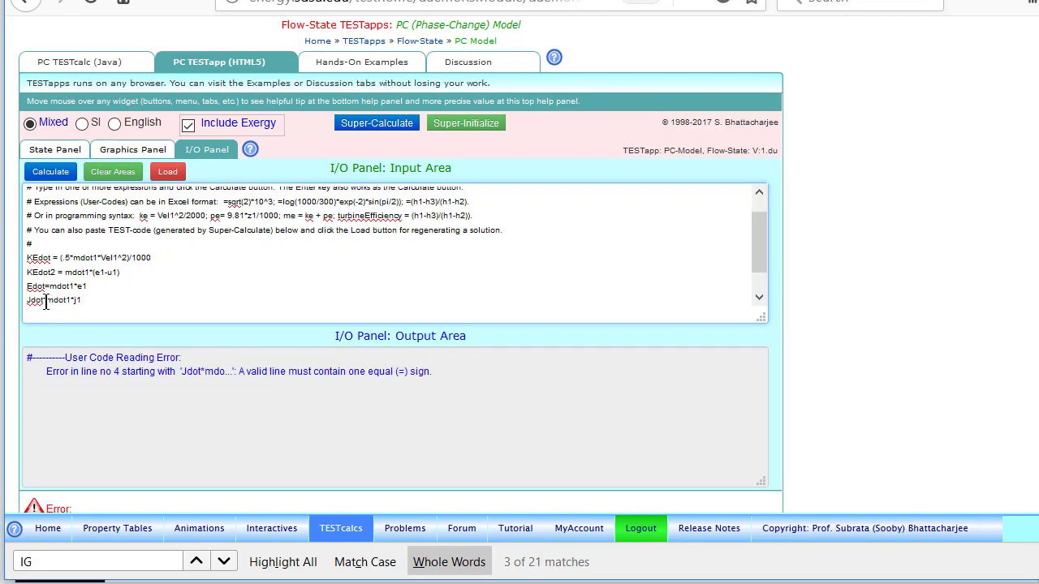
key(BackSpace)
text(=)
click(92, 305)
key(Return)
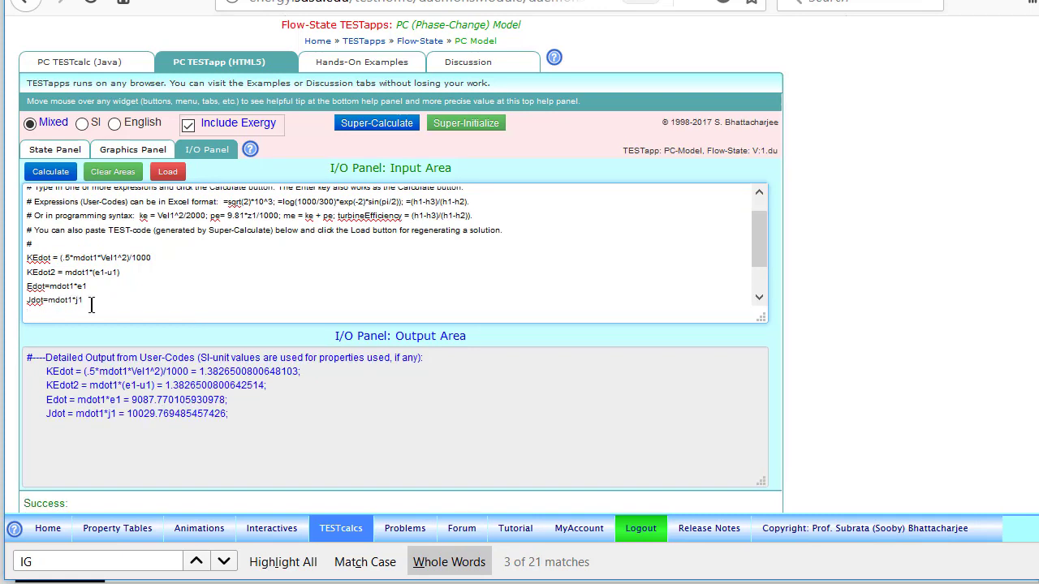
Add and evaluate the entropy and exergy transport rates as Sdot=mdot1*s1 and Psidot=mdot1*psi1
text(Sdot=mdot1*s1)
key(Return)
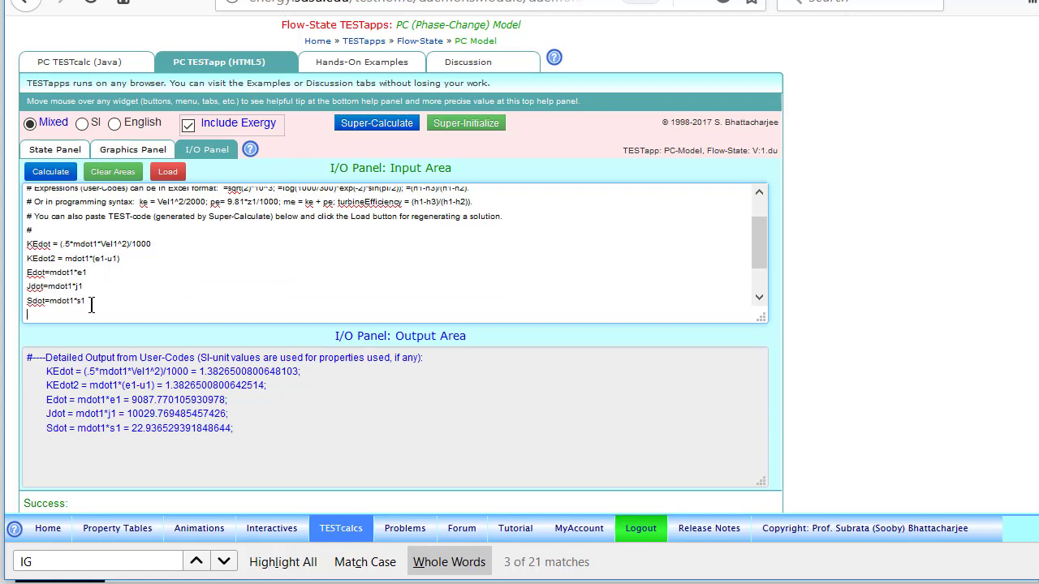
text(Psidot=mdot1*psi1)
key(Return)
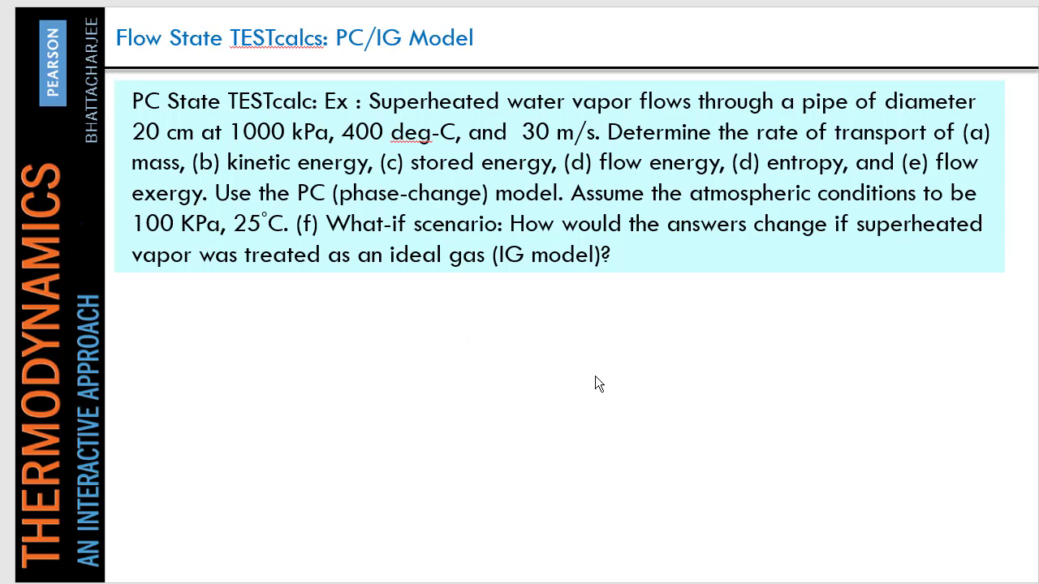
Return to the TESTapp in the browser, run Super-Calculate and select all the generated TEST-code in the input area
click(799, 582)
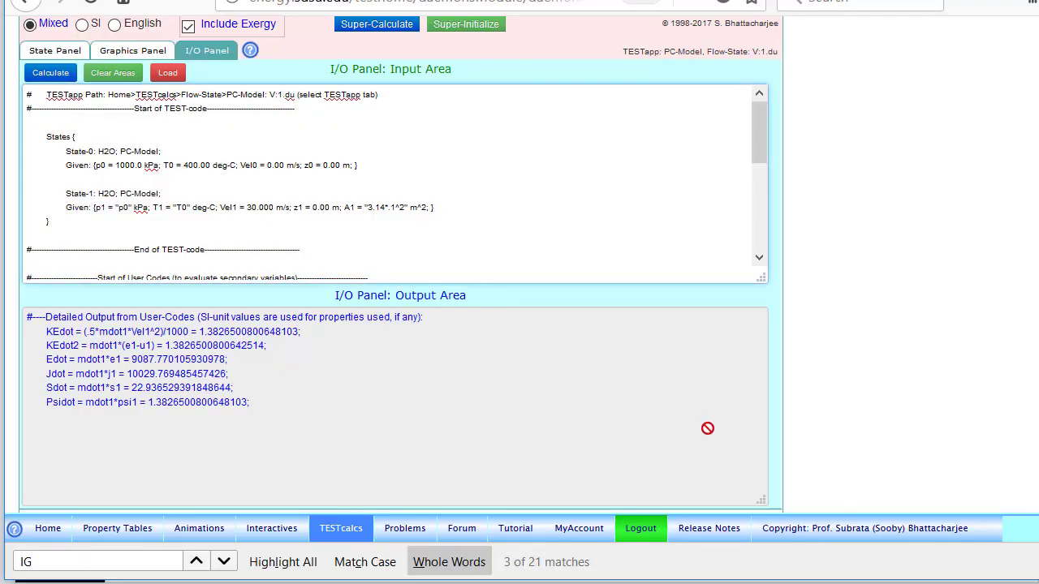
click(356, 27)
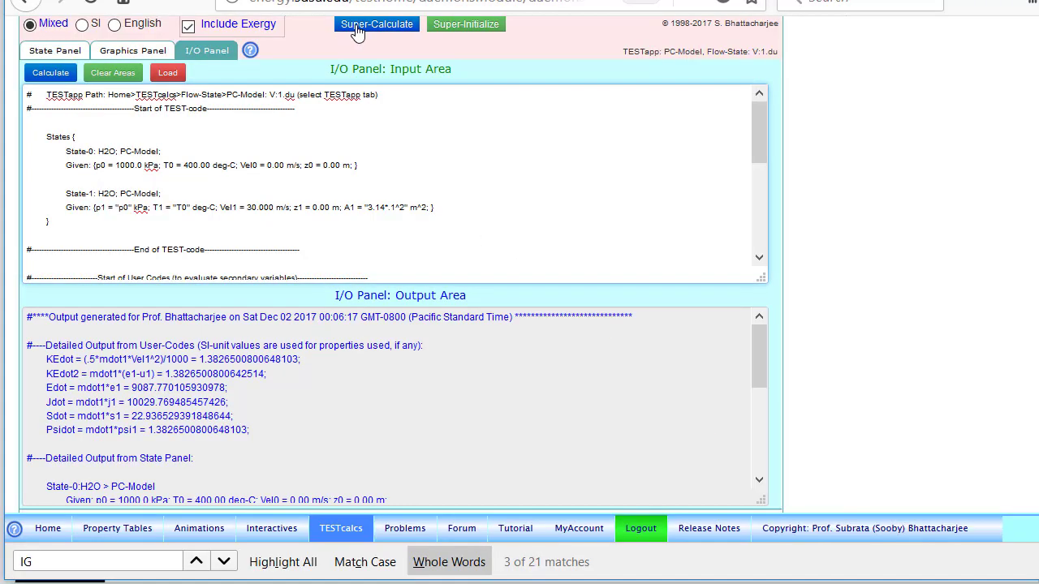
scroll(245, 235, up, 3)
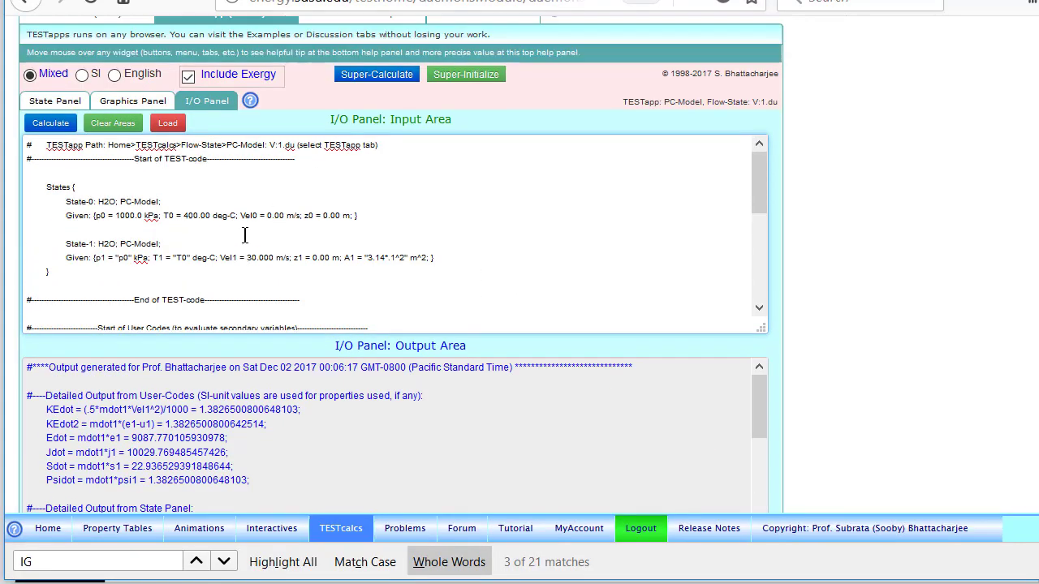
scroll(245, 235, down, 2)
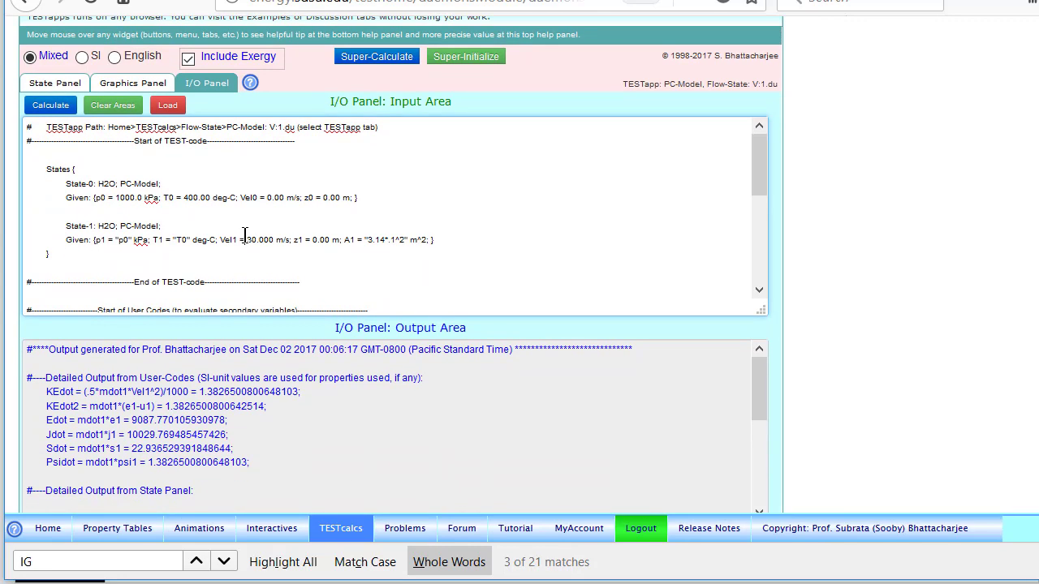
key(ctrl+a)
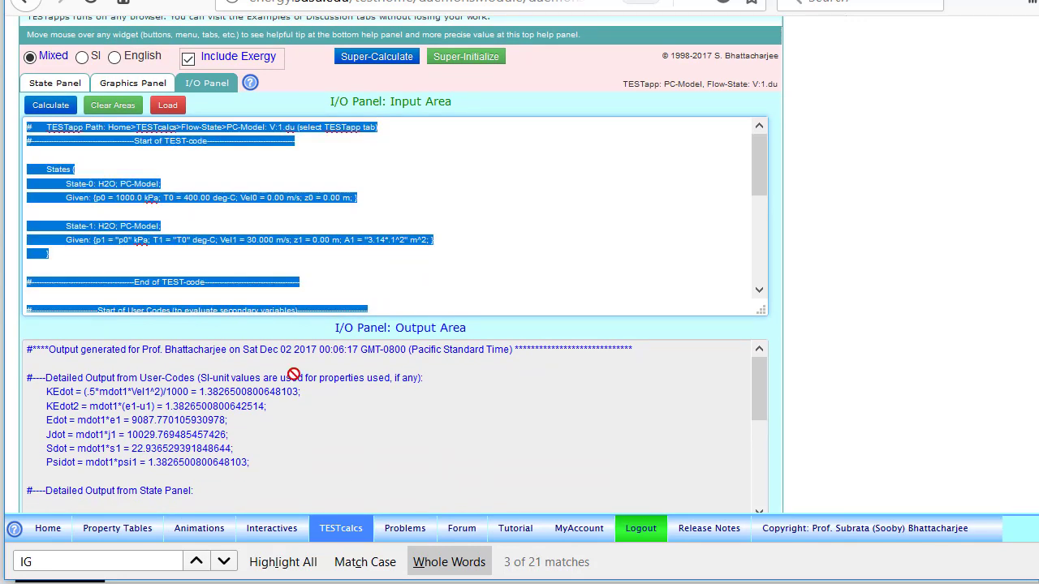
Go to the Flow-State TESTapps in the TESTcalcs section and open the IG (Ideal Gas) Model
click(333, 530)
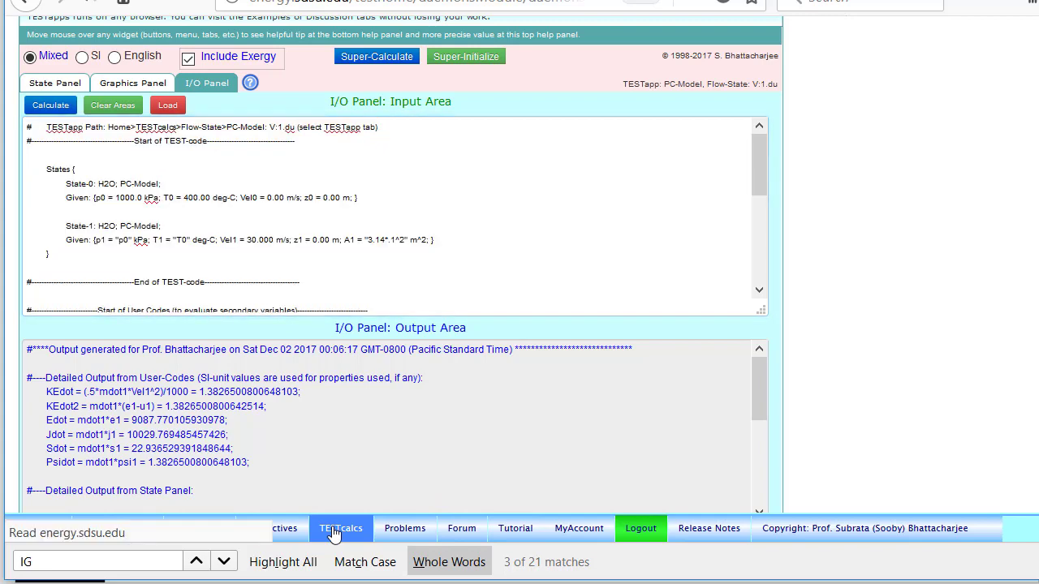
click(646, 154)
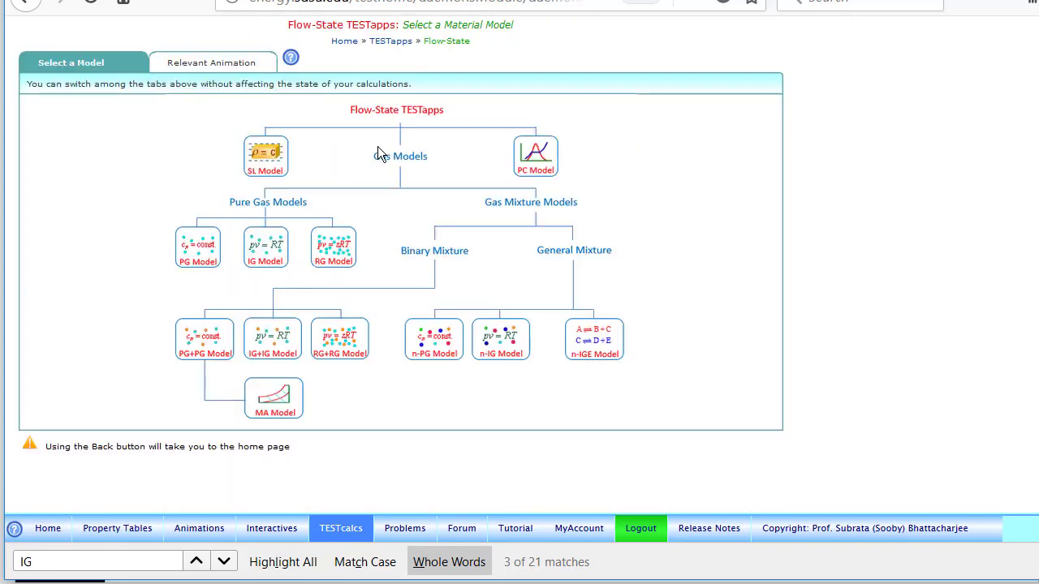
click(269, 271)
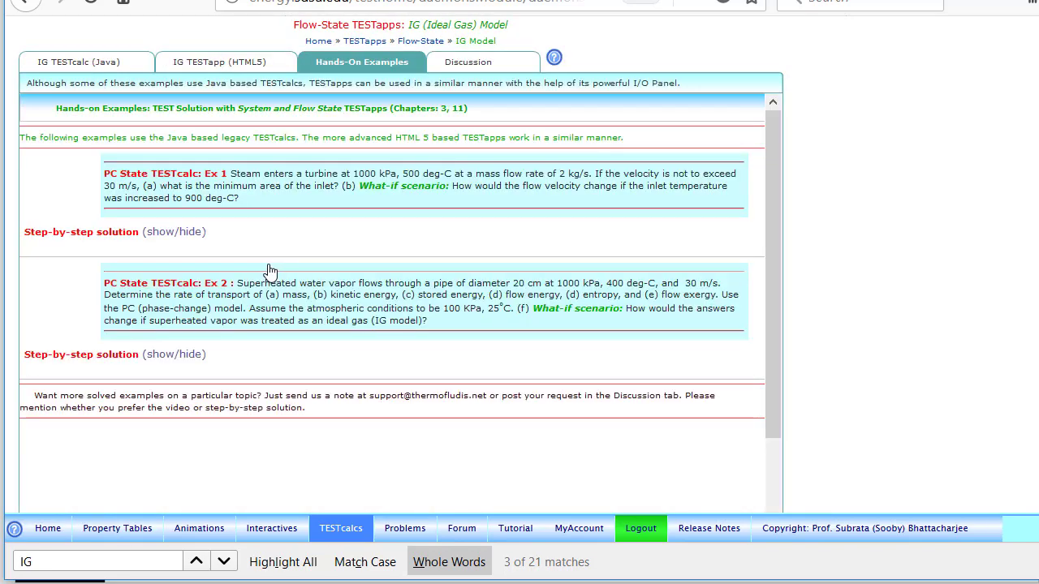
Open the HTML5 version of the IG TESTapp, paste the copied TEST-code into the I/O input area and load it
click(226, 65)
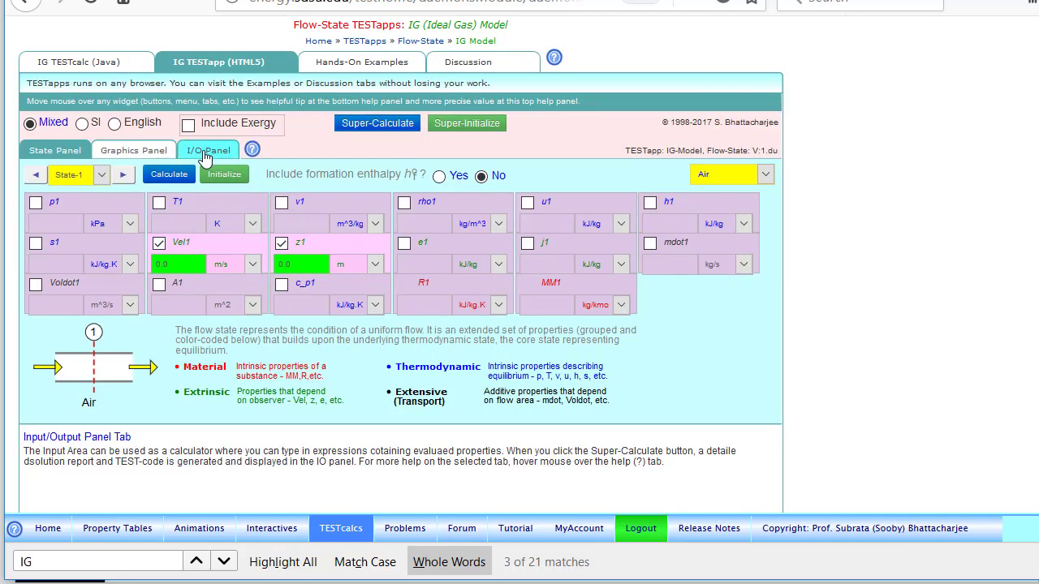
click(203, 152)
click(78, 301)
key(ctrl+v)
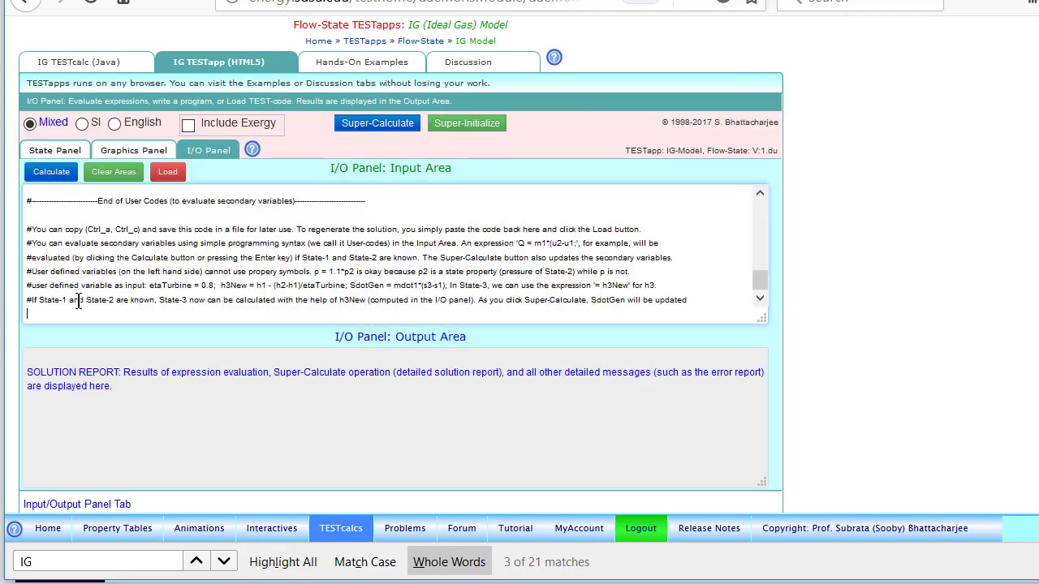
key(ctrl+minus)
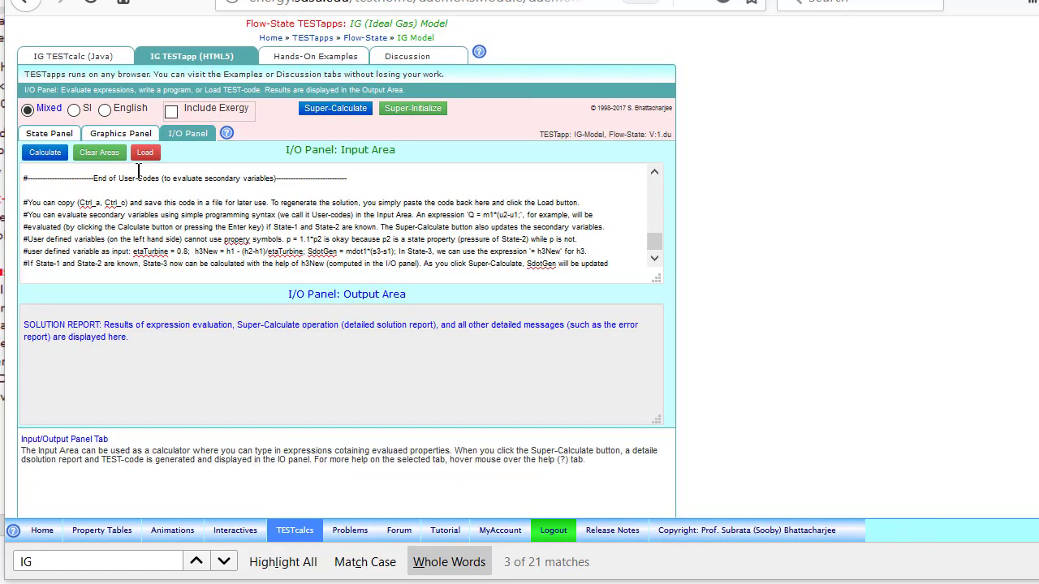
click(143, 154)
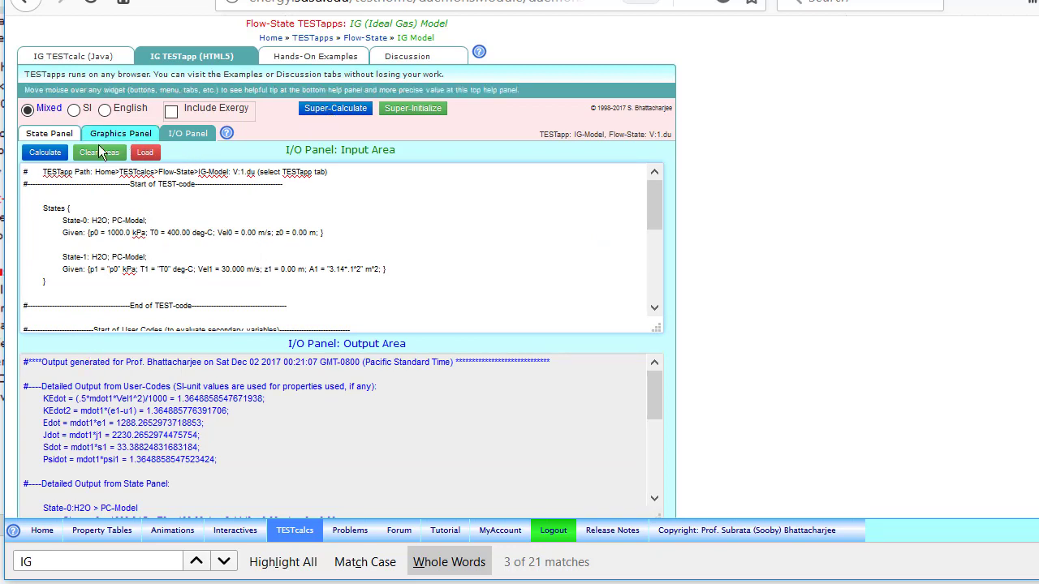
Review the mass flow rate mdot1 of State-1 and the transport rates from the user codes in the IG model's output
click(48, 133)
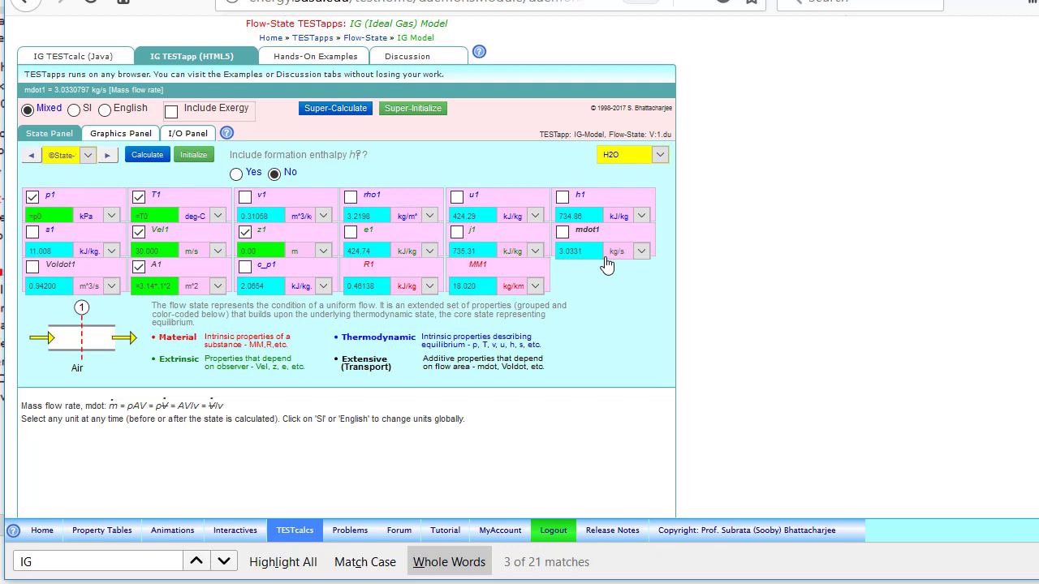
click(193, 140)
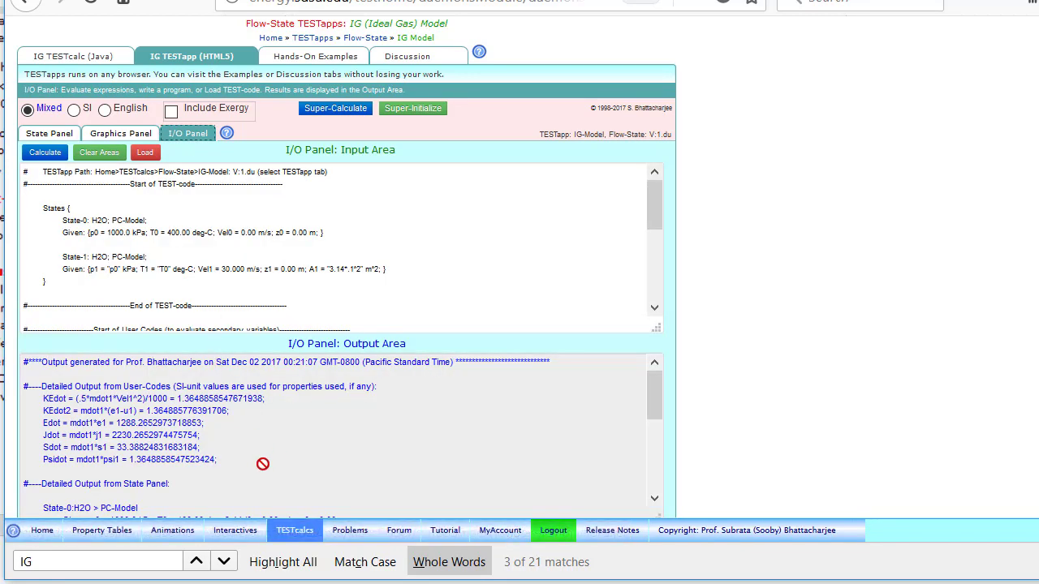
drag(213, 449, 57, 398)
click(313, 420)
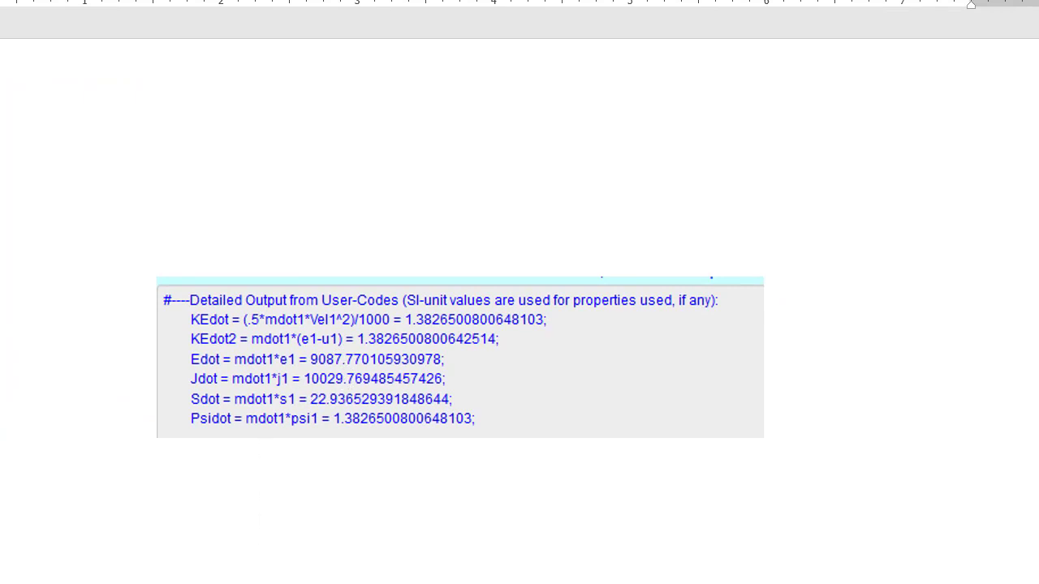
Switch from the document with the saved PC-model results back to the IG TESTapp in the browser to compare the transport rates
mouse_move(238, 583)
click(509, 583)
key(alt+Tab)
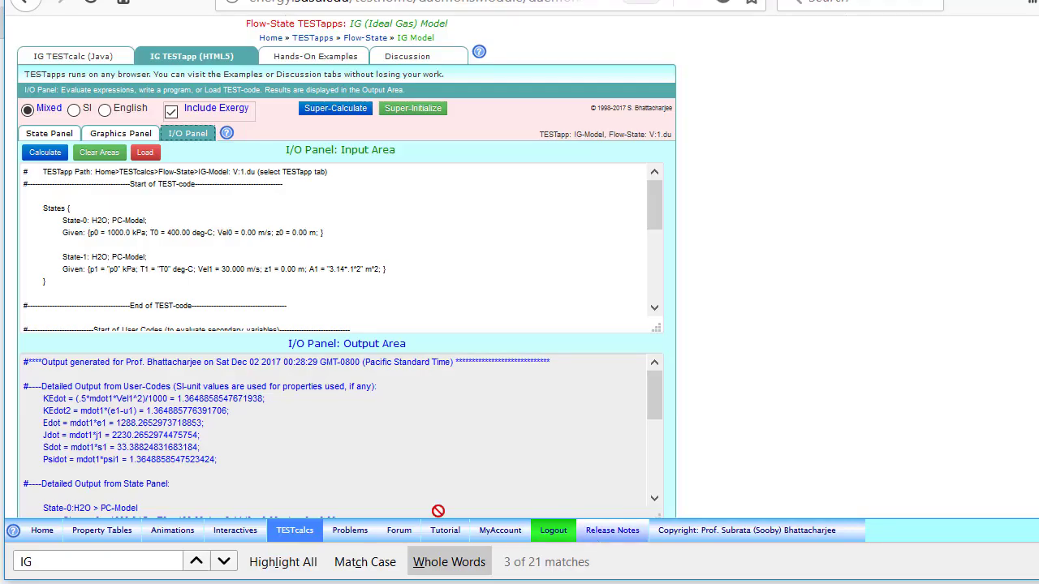